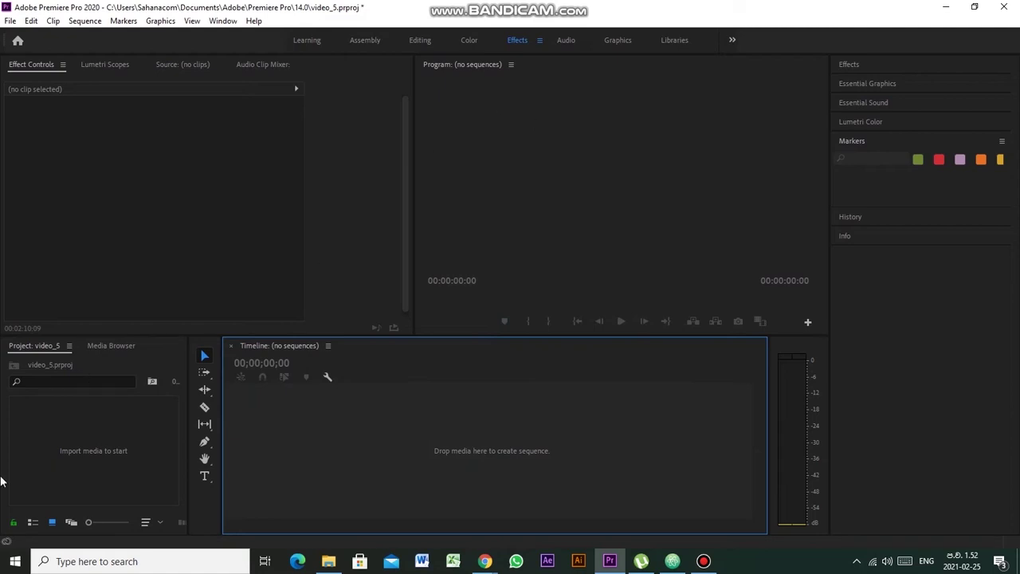
- Import v5.mp4 from the version_one folder and create a new sequence from the clip
{"action": "double_click", "coordinate": [96, 434]}
{"action": "left_click", "coordinate": [149, 141]}
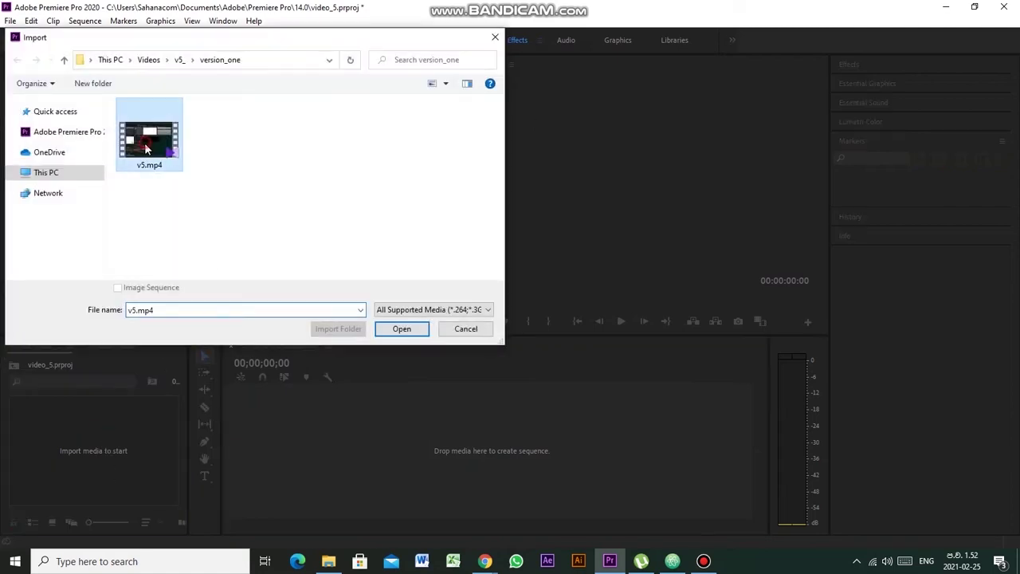
{"action": "left_click", "coordinate": [402, 328]}
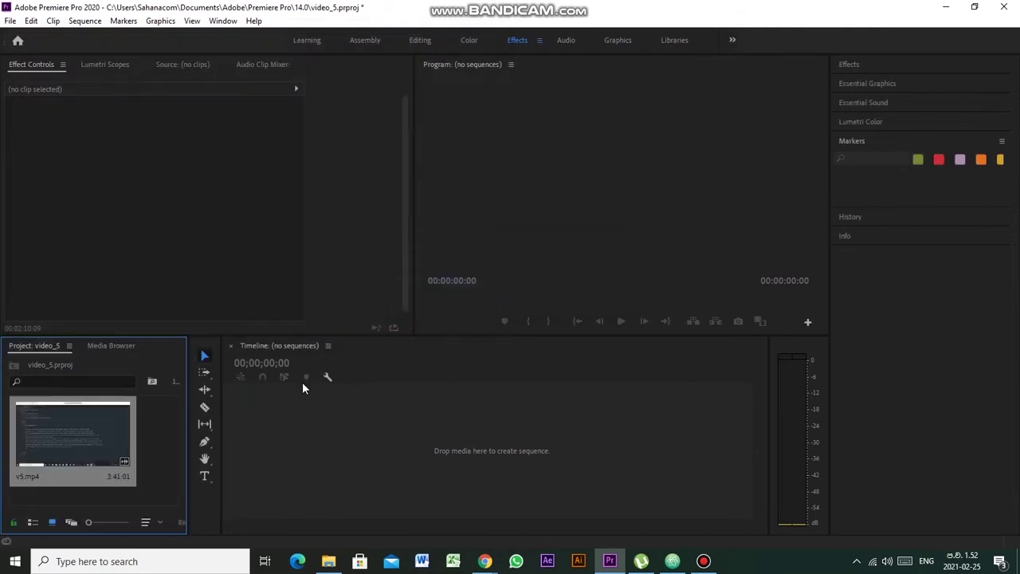
{"action": "right_click", "coordinate": [92, 449]}
{"action": "left_click", "coordinate": [145, 303]}
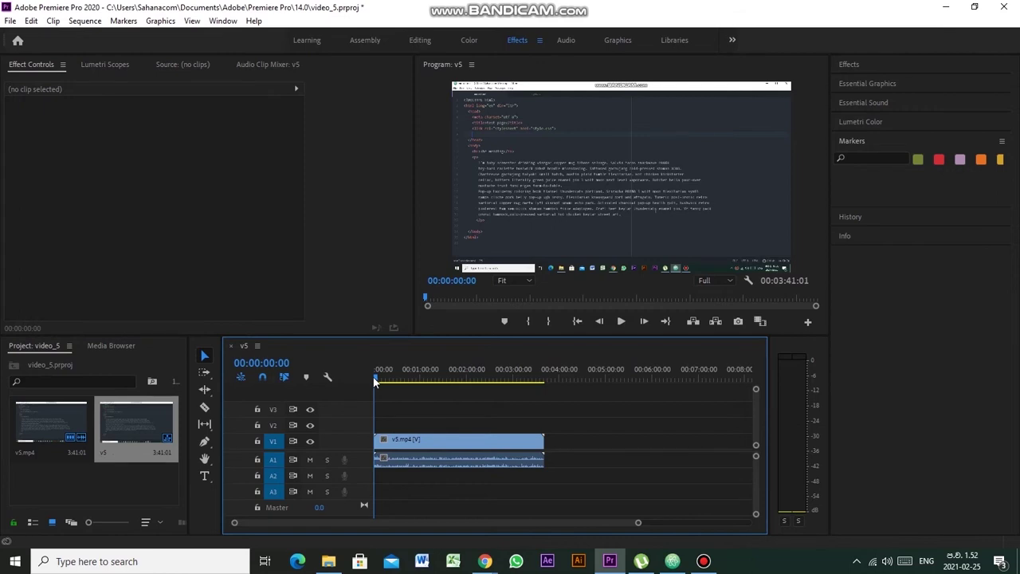
- Mute audio track A1 and move the playhead to 00:01:56:07, where the font page is shown
{"action": "left_click_drag", "start_coordinate": [378, 378], "coordinate": [457, 380]}
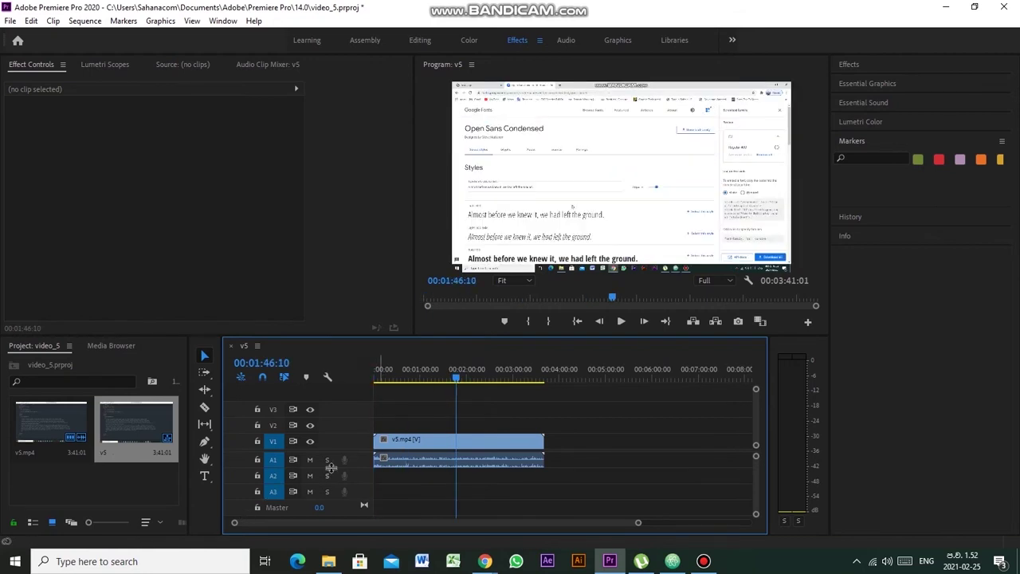
{"action": "left_click", "coordinate": [310, 460]}
{"action": "left_click", "coordinate": [468, 379]}
{"action": "left_click_drag", "start_coordinate": [469, 394], "coordinate": [464, 398]}
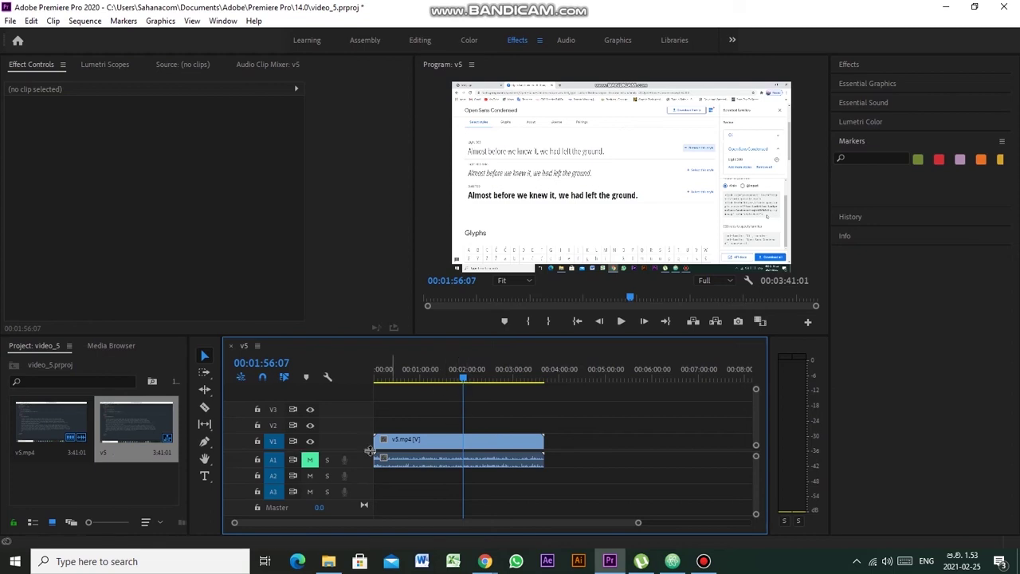
- Select the v5.mp4 clip in the timeline and show its Effect Controls
{"action": "left_click", "coordinate": [393, 440]}
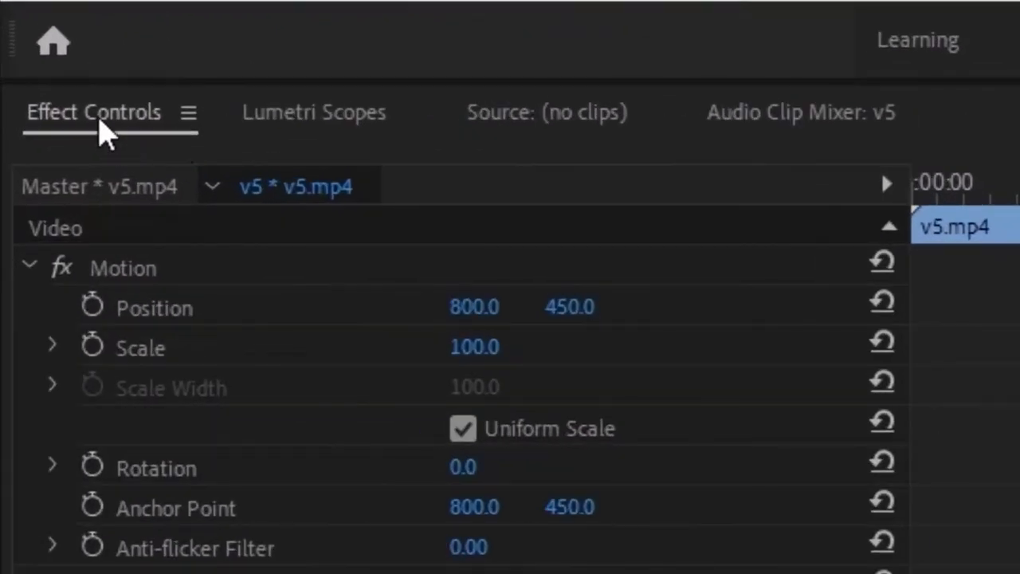
{"action": "left_click", "coordinate": [100, 125]}
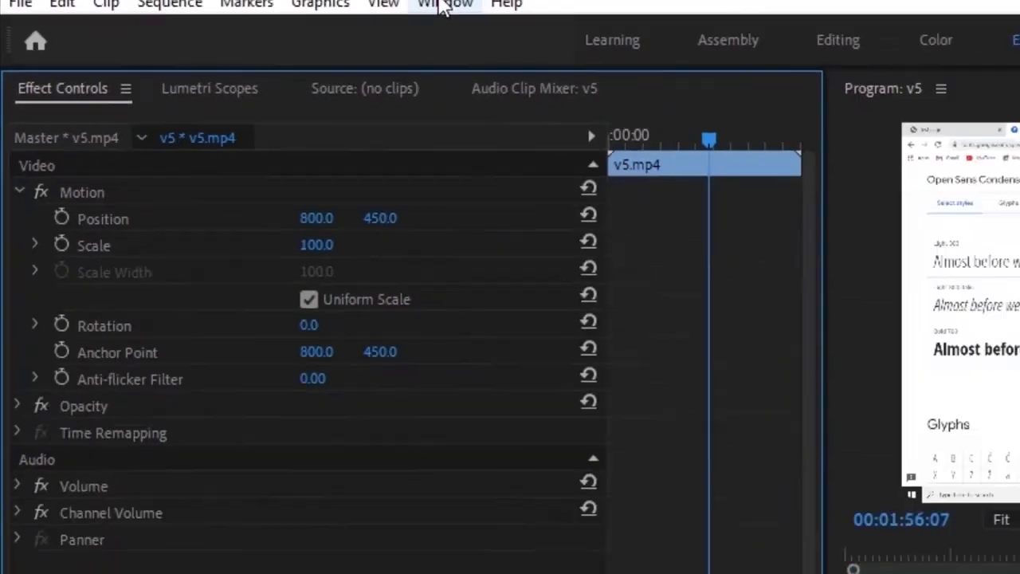
{"action": "left_click", "coordinate": [223, 21]}
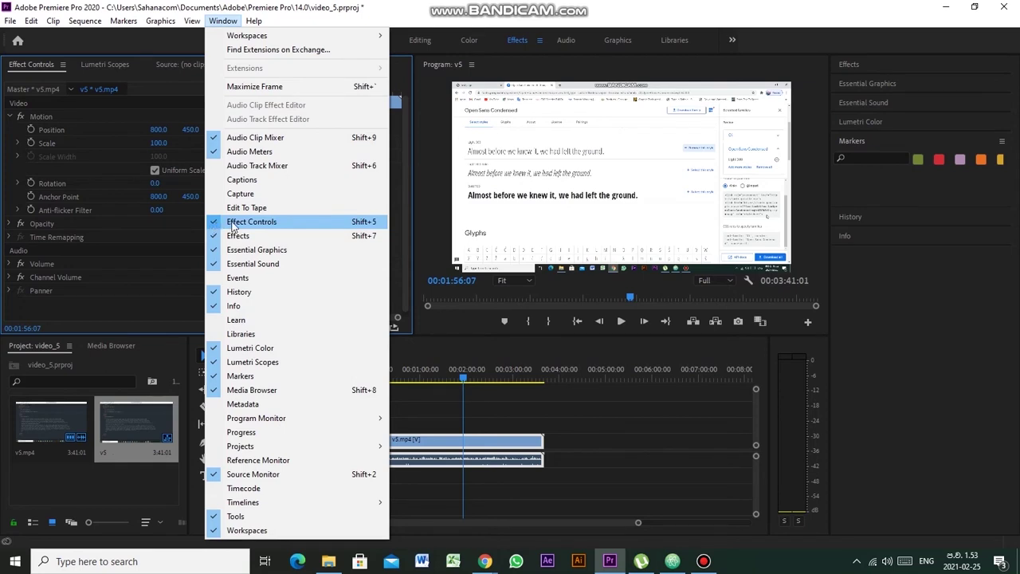
{"action": "left_click", "coordinate": [78, 35]}
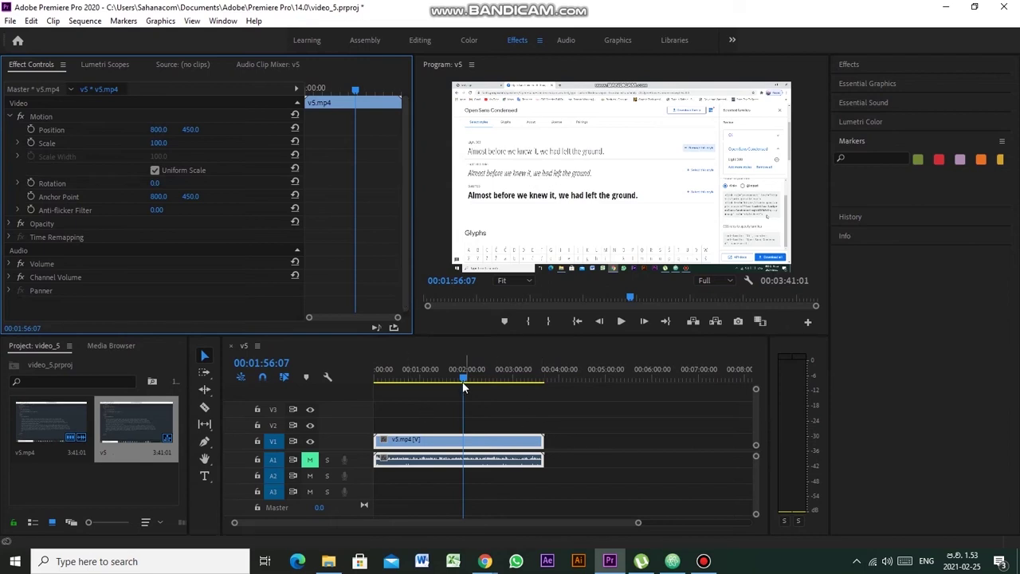
- Turn on keyframing for the clip's Position and Scale at 00:02:00:02
{"action": "left_click_drag", "start_coordinate": [463, 387], "coordinate": [466, 387]}
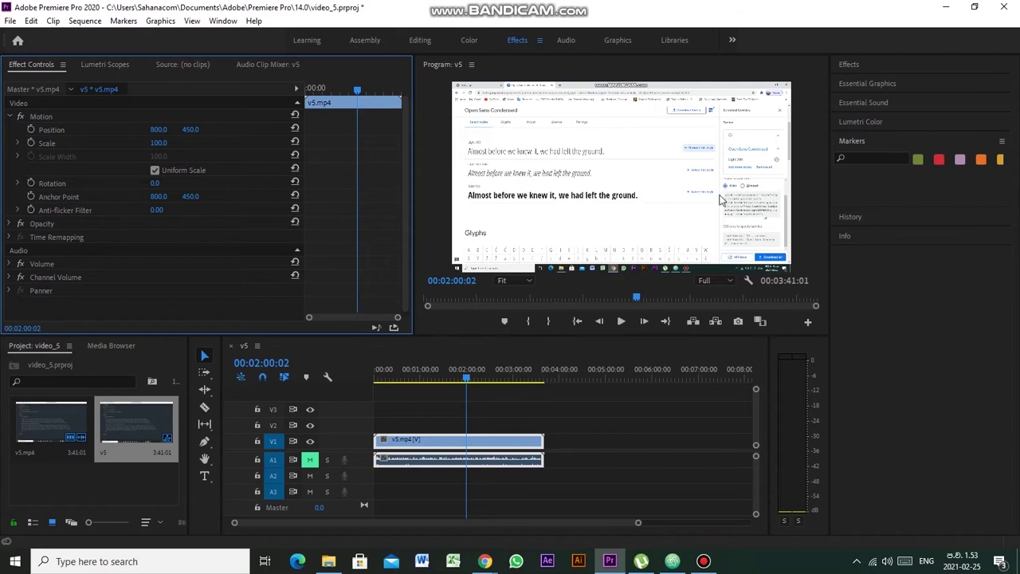
{"action": "left_click", "coordinate": [31, 130]}
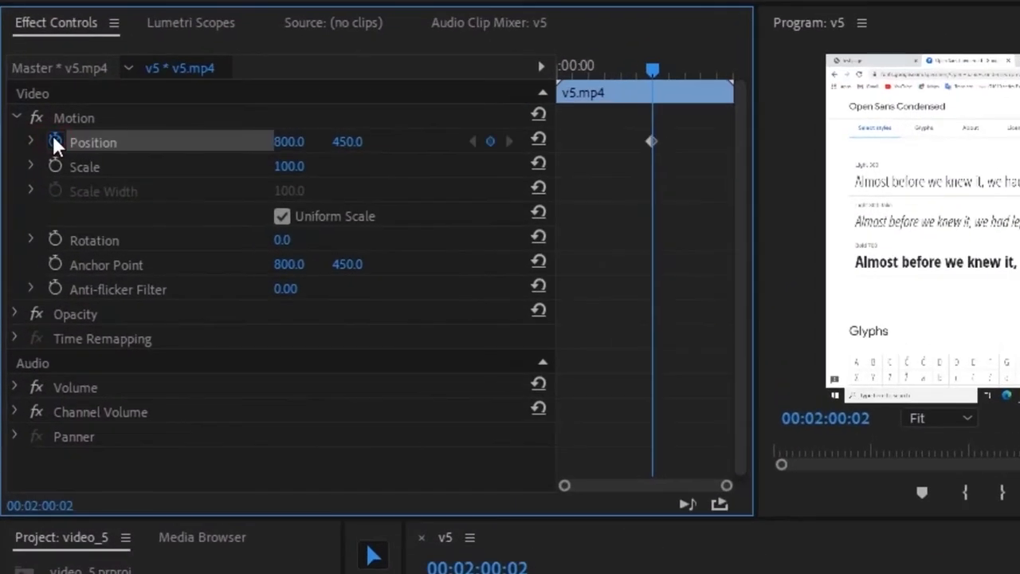
{"action": "left_click", "coordinate": [54, 166]}
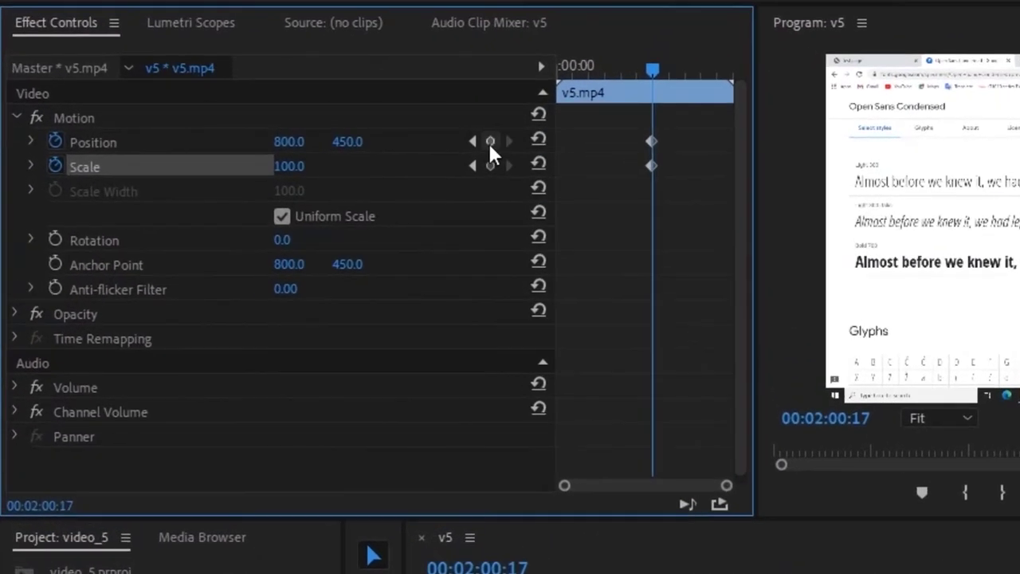
- Add Position and Scale keyframes at 00:02:00:17 and set them to 254, 186 and 172 to zoom in on the embed code
{"action": "left_click", "coordinate": [268, 130]}
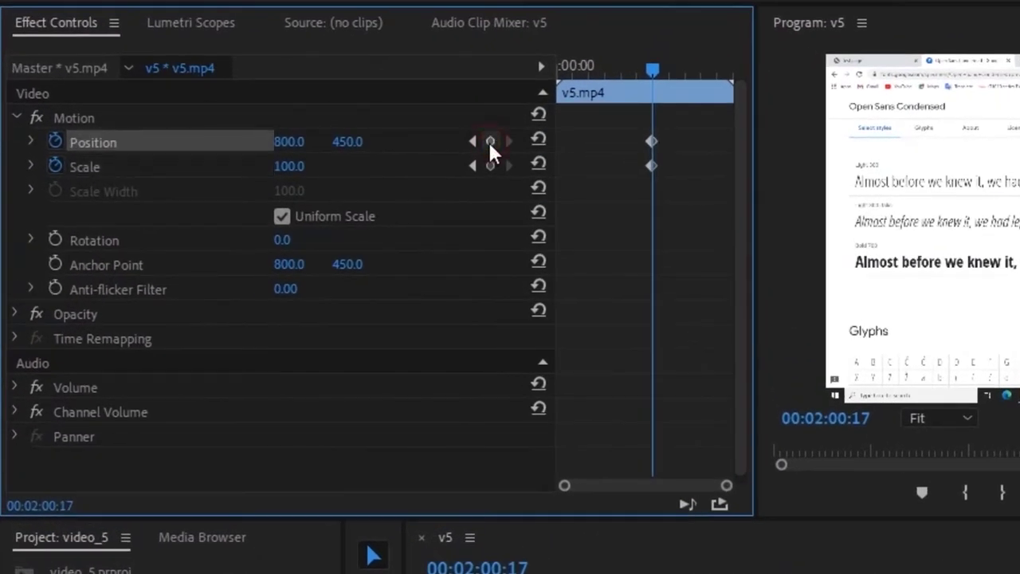
{"action": "left_click", "coordinate": [489, 167]}
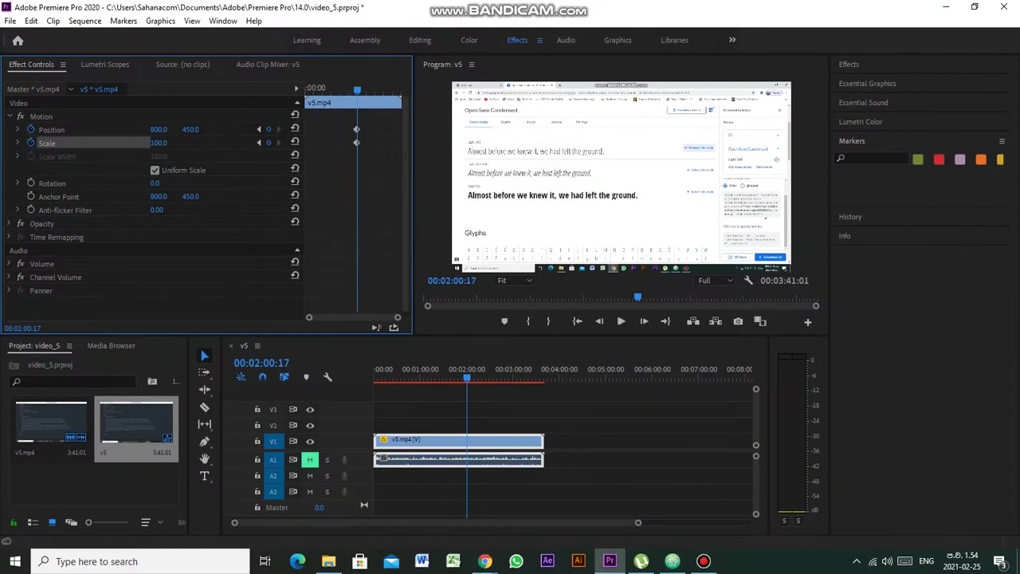
{"action": "left_click_drag", "start_coordinate": [288, 175], "coordinate": [365, 176]}
{"action": "mouse_move", "coordinate": [159, 143]}
{"action": "left_mouse_down"}
{"action": "mouse_move", "coordinate": [169, 142]}
{"action": "mouse_move", "coordinate": [152, 129]}
{"action": "mouse_move", "coordinate": [95, 129]}
{"action": "mouse_move", "coordinate": [167, 129]}
{"action": "mouse_move", "coordinate": [165, 143]}
{"action": "mouse_move", "coordinate": [179, 129]}
{"action": "mouse_move", "coordinate": [154, 129]}
{"action": "left_mouse_up"}
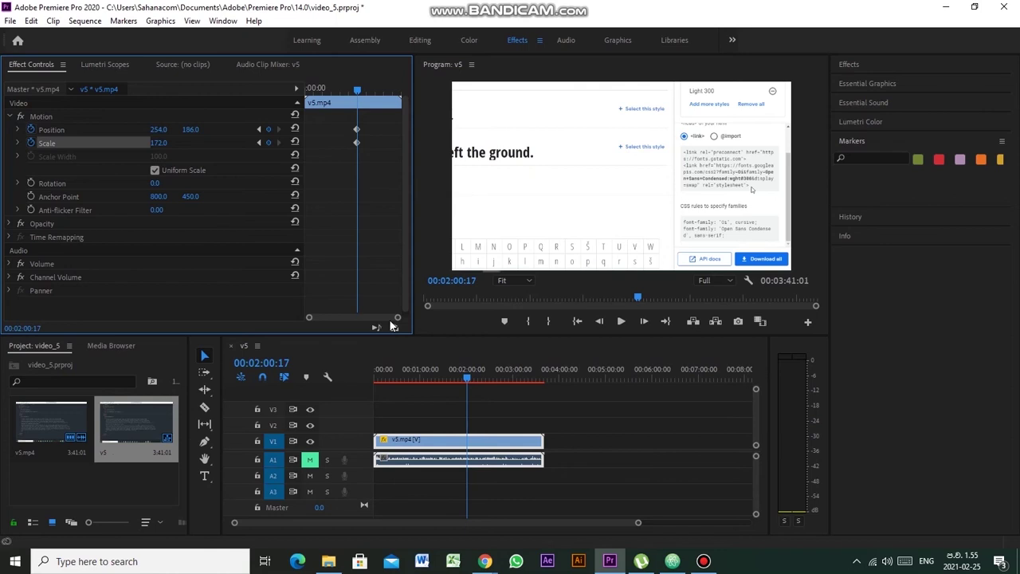
- Add Position and Scale keyframes at 00:02:08:05 that hold the zoomed-in framing
{"action": "left_click", "coordinate": [478, 380]}
{"action": "left_click_drag", "start_coordinate": [478, 374], "coordinate": [477, 381]}
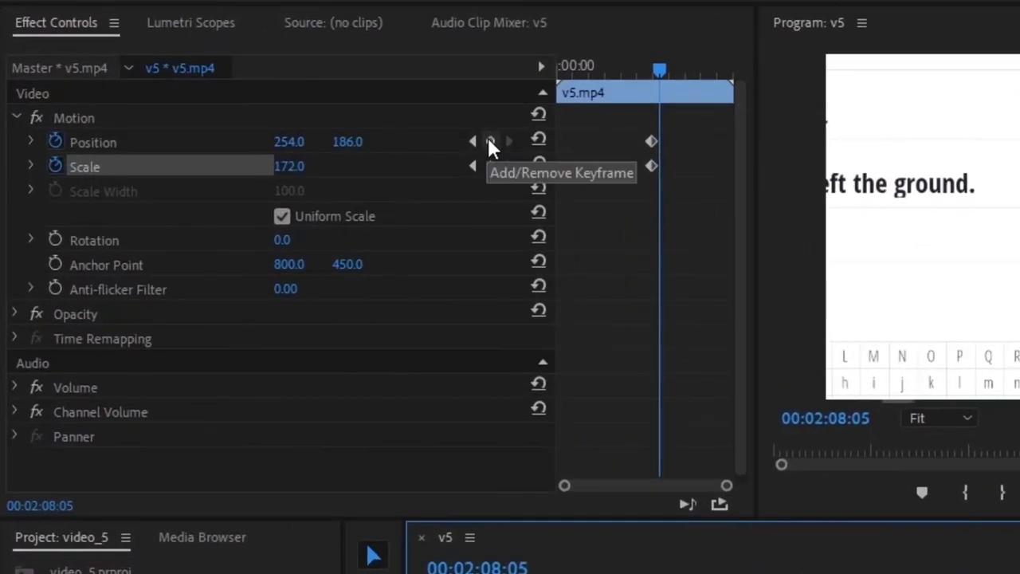
{"action": "left_click", "coordinate": [268, 129]}
{"action": "left_click", "coordinate": [488, 167]}
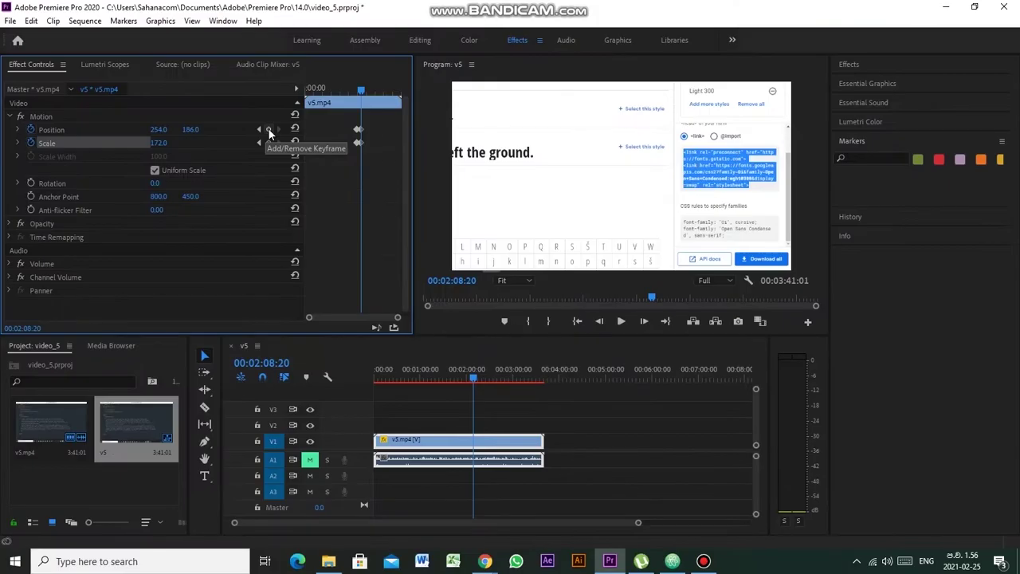
- Add Position and Scale keyframes at 00:02:08:20 and reset both properties to 800, 450 and 100
{"action": "left_click", "coordinate": [268, 130]}
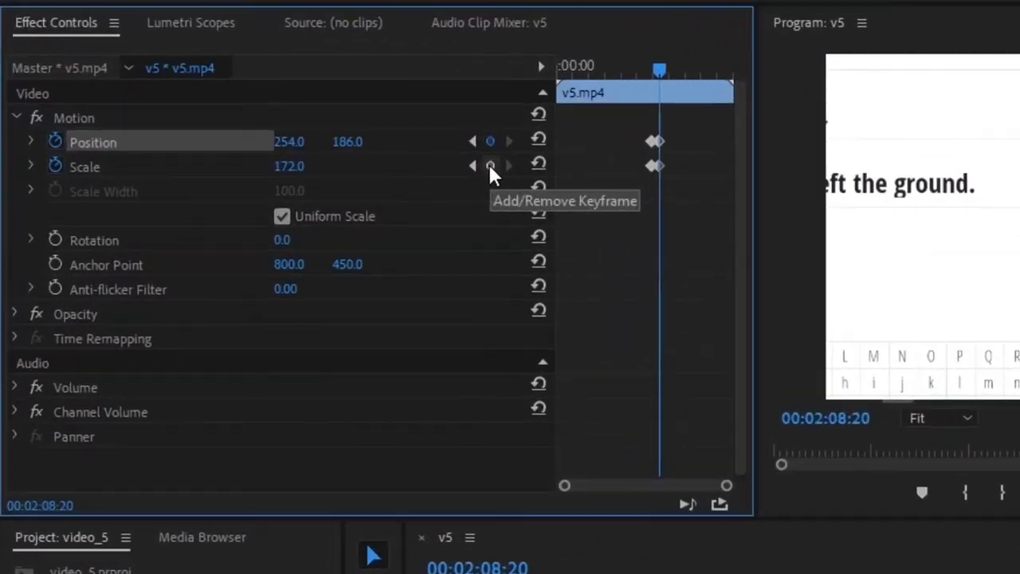
{"action": "left_click", "coordinate": [268, 143]}
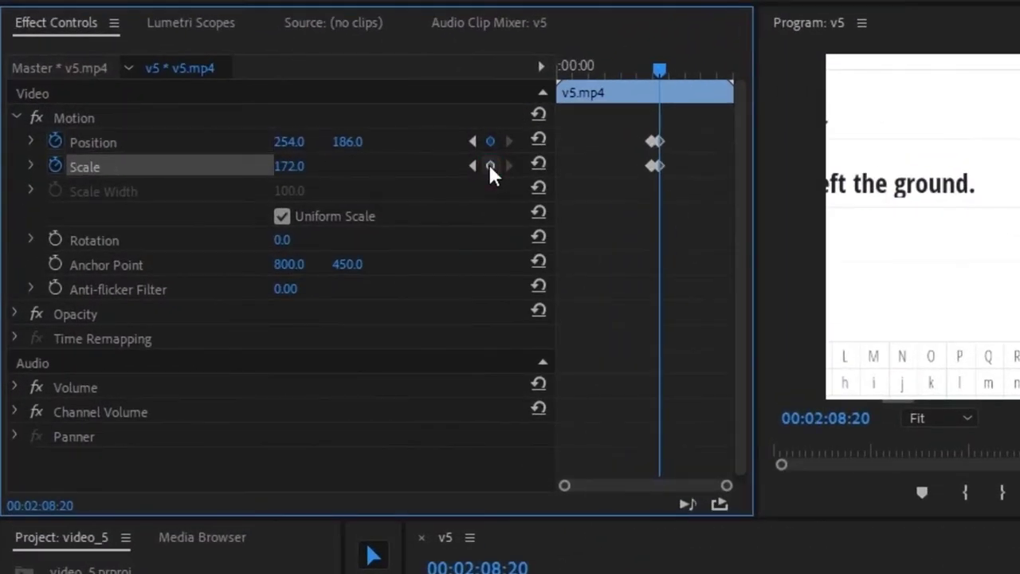
{"action": "left_click", "coordinate": [539, 138]}
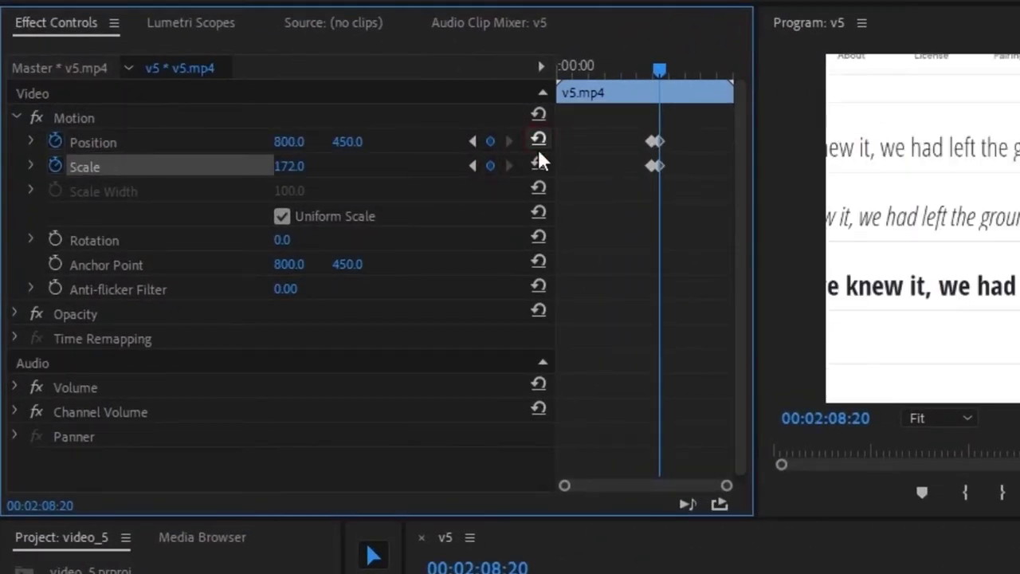
{"action": "left_click", "coordinate": [538, 163]}
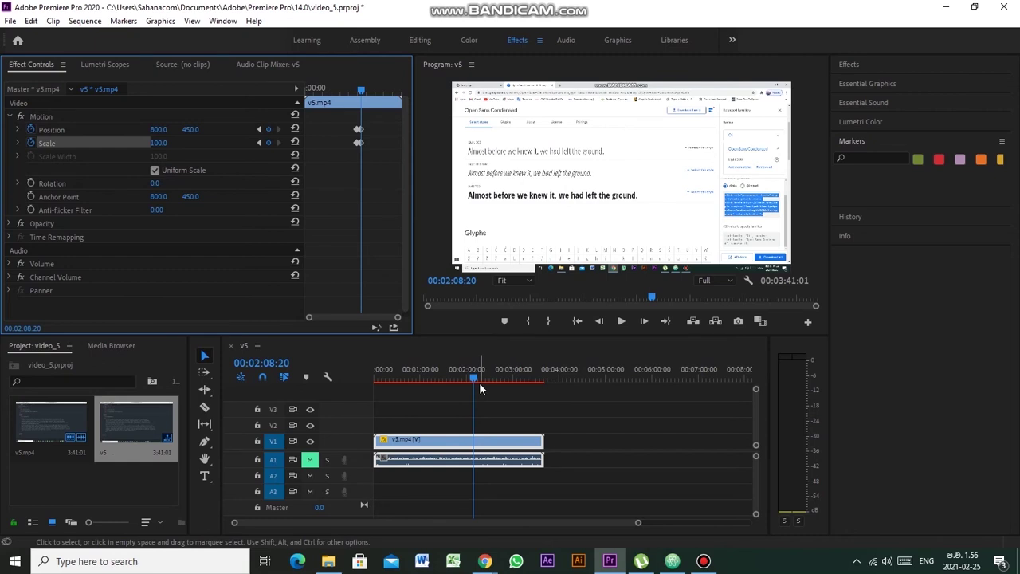
- Preview the zoom animation from about 00:01:58 to 00:02:11 in the maximized Program monitor, and restore the frame size
{"action": "mouse_move", "coordinate": [479, 381]}
{"action": "left_mouse_down"}
{"action": "mouse_move", "coordinate": [443, 385]}
{"action": "mouse_move", "coordinate": [477, 390]}
{"action": "mouse_move", "coordinate": [468, 389]}
{"action": "left_mouse_up"}
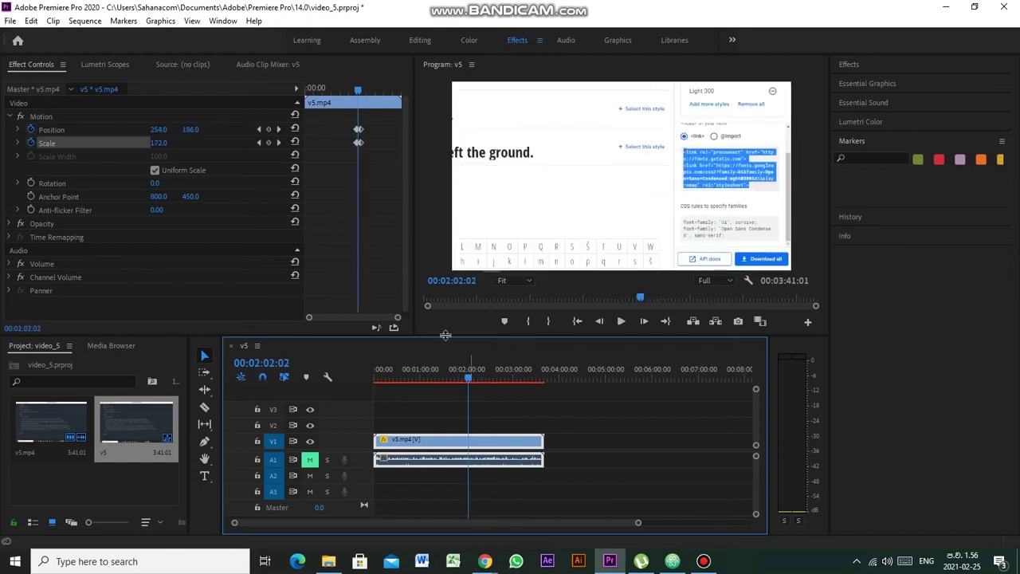
{"action": "left_click", "coordinate": [223, 21]}
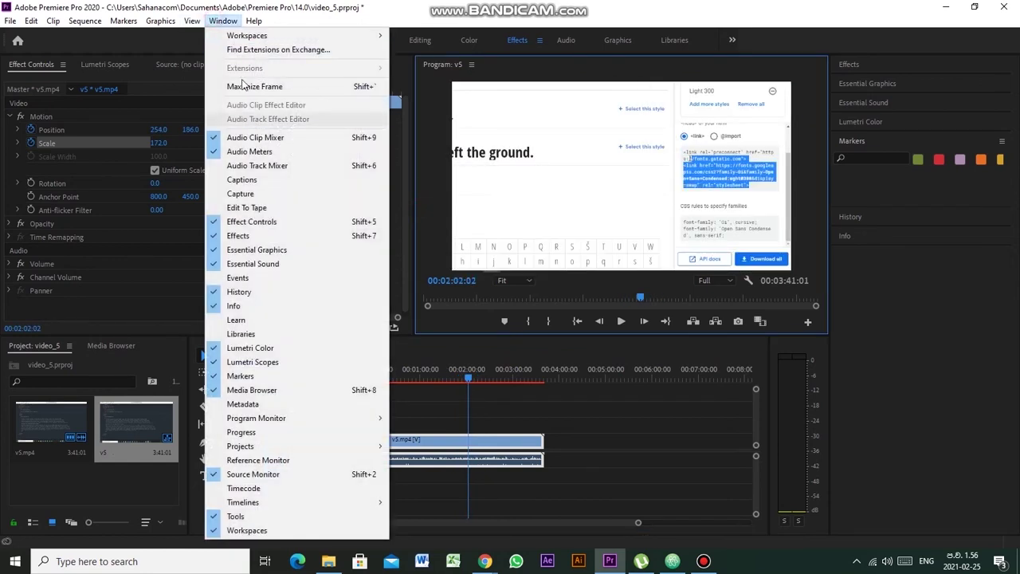
{"action": "left_click", "coordinate": [248, 86]}
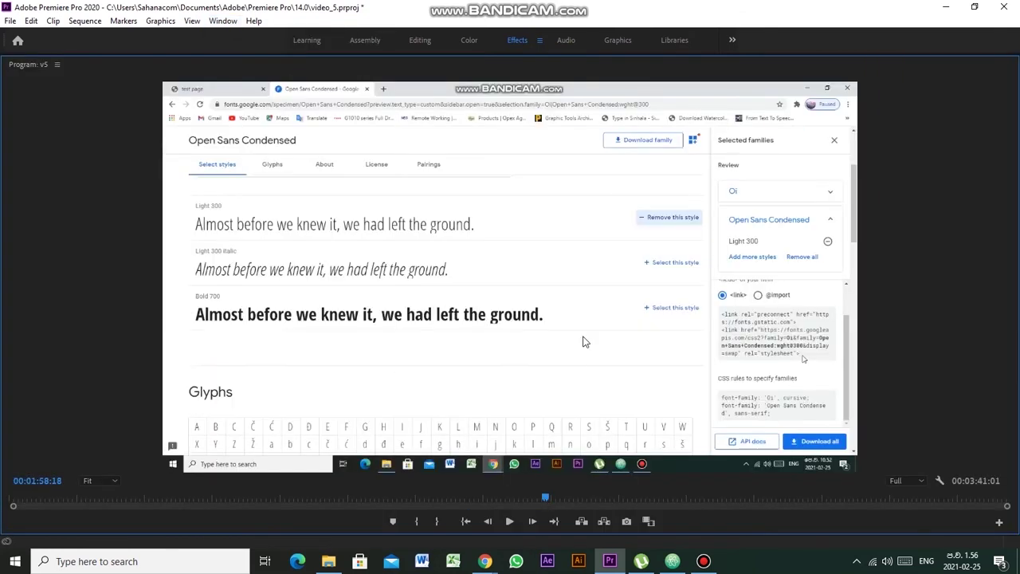
{"action": "key", "text": "space"}
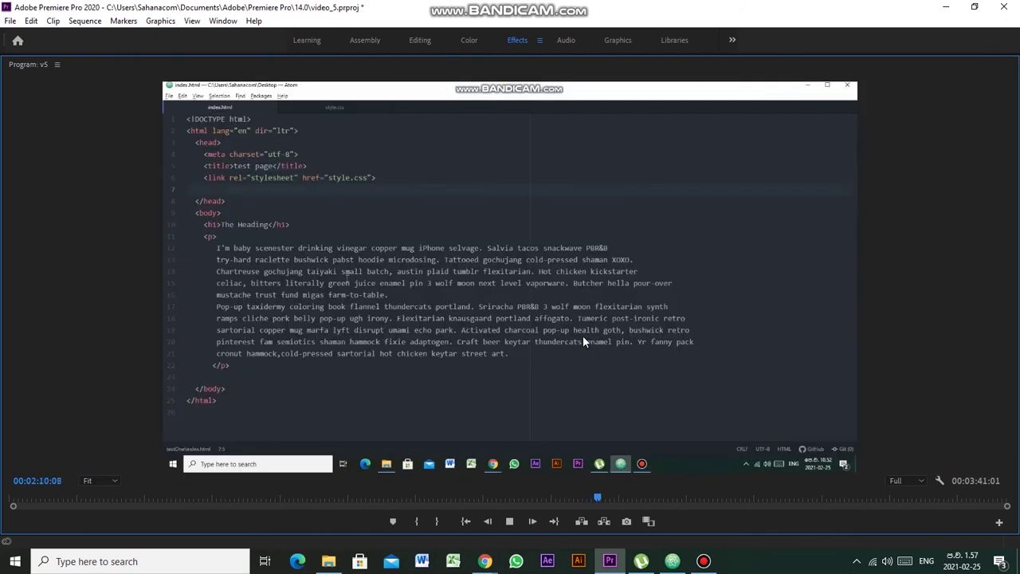
{"action": "key", "text": "space"}
{"action": "left_click", "coordinate": [223, 21]}
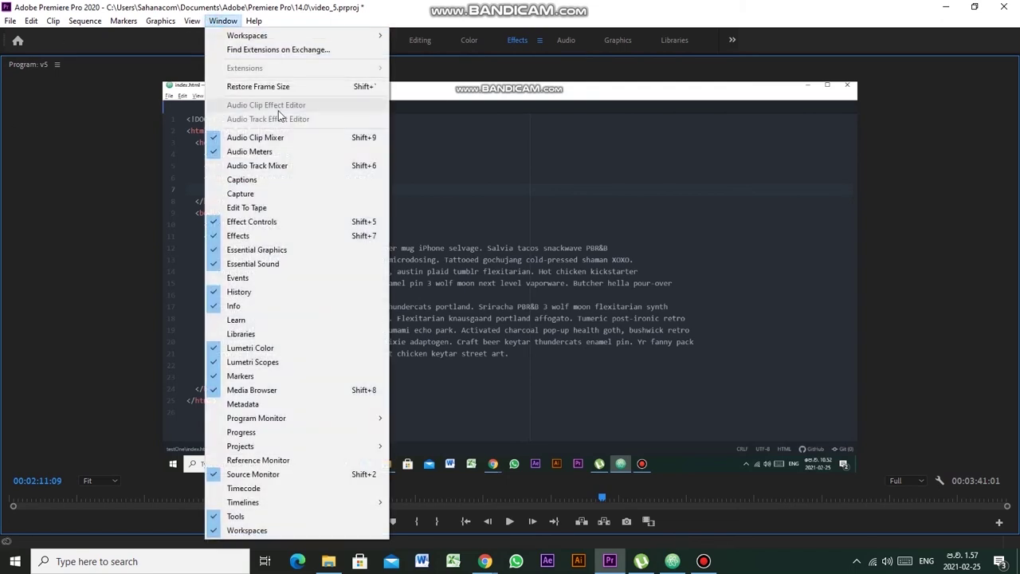
{"action": "left_click", "coordinate": [263, 84]}
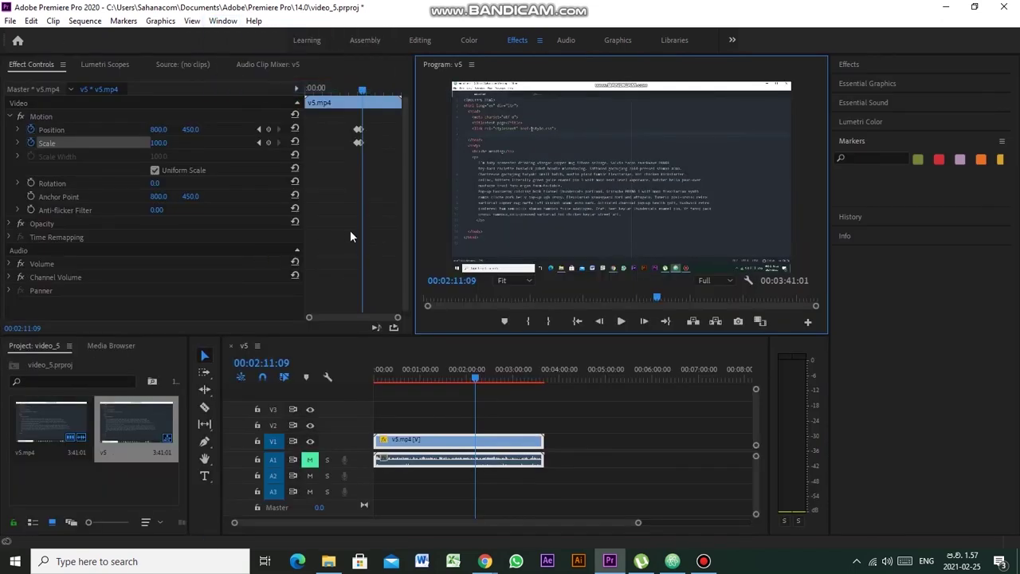
- Maximize the Effect Controls and examine the spacing of the Position and Scale keyframe pairs near 00:02:00 and 00:02:08
{"action": "left_click", "coordinate": [223, 20]}
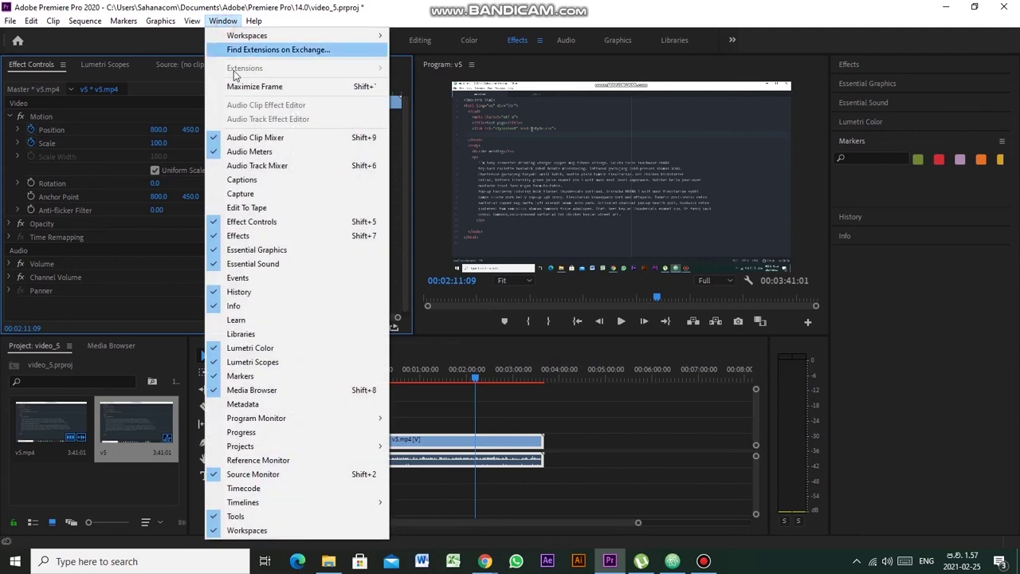
{"action": "left_click", "coordinate": [255, 86]}
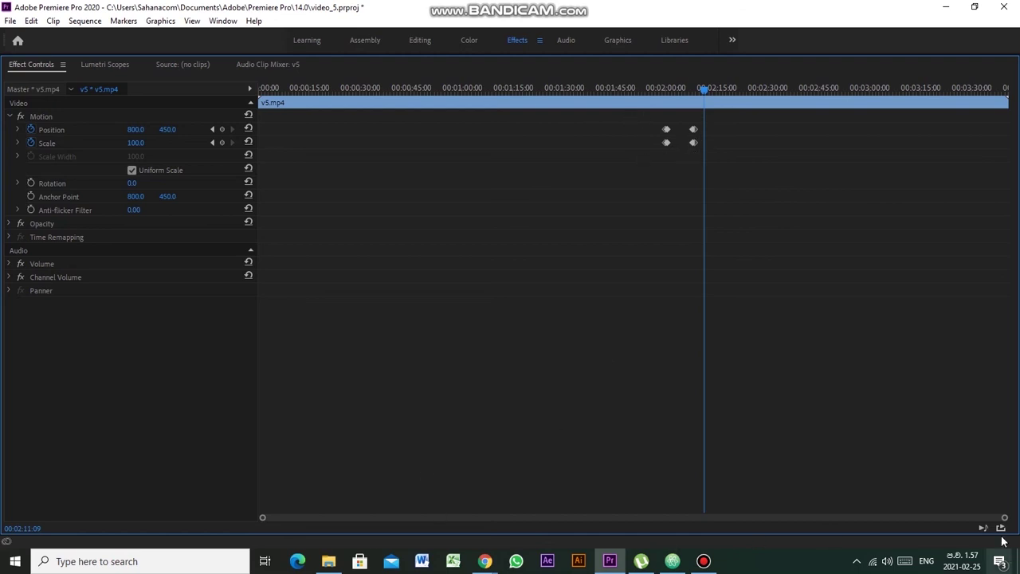
{"action": "left_click_drag", "start_coordinate": [1004, 517], "coordinate": [633, 527]}
{"action": "mouse_move", "coordinate": [701, 518]}
{"action": "left_mouse_down"}
{"action": "mouse_move", "coordinate": [711, 518]}
{"action": "mouse_move", "coordinate": [674, 519]}
{"action": "mouse_move", "coordinate": [698, 519]}
{"action": "left_mouse_up"}
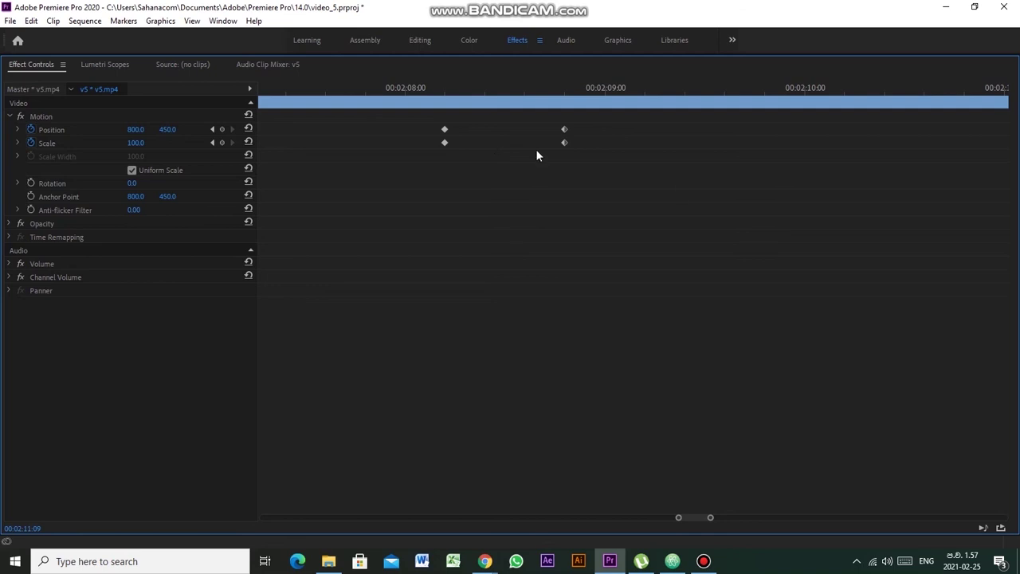
{"action": "left_click_drag", "start_coordinate": [693, 519], "coordinate": [669, 517]}
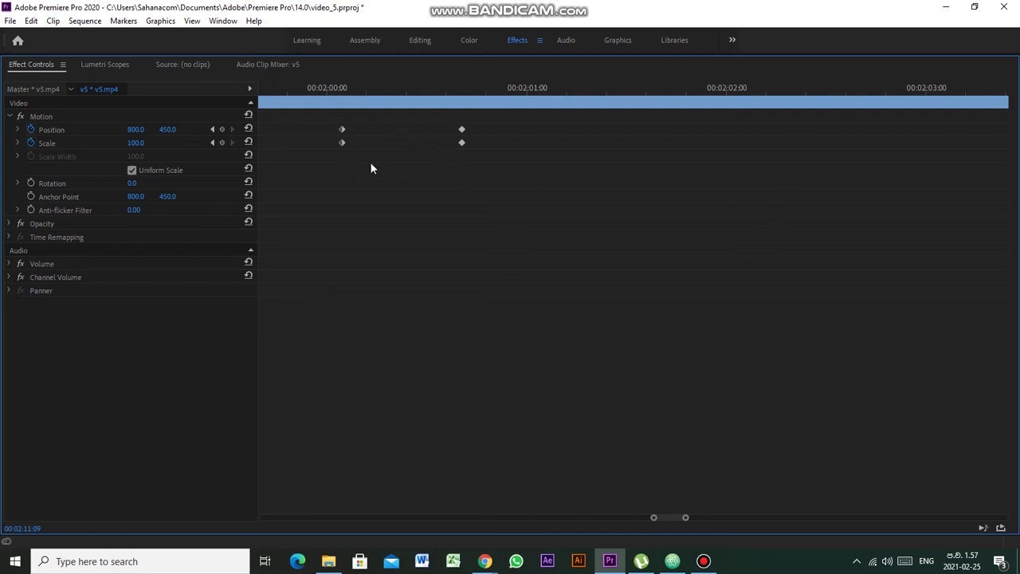
{"action": "scroll", "coordinate": [535, 169], "scroll_direction": "down", "scroll_amount": 5}
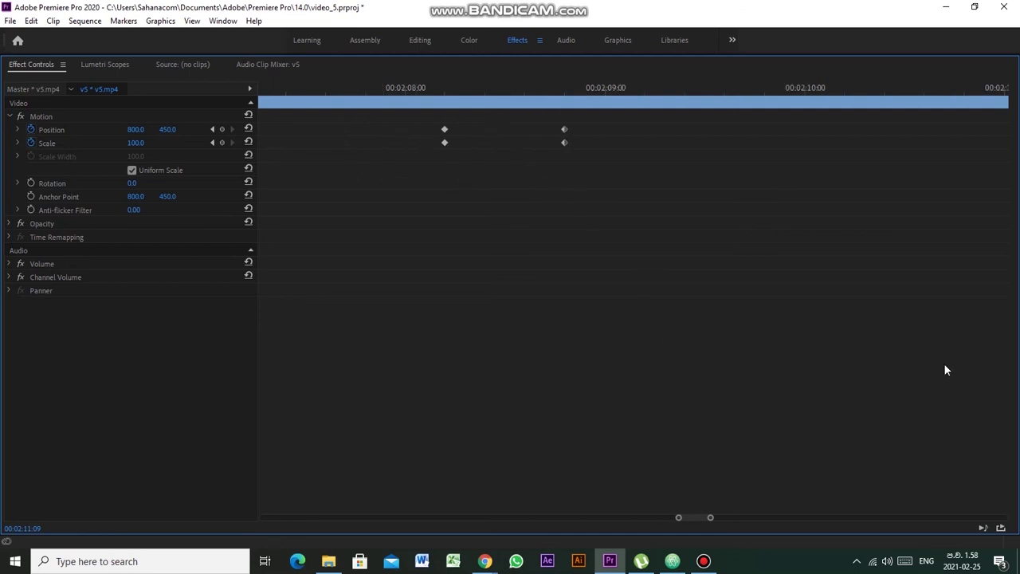